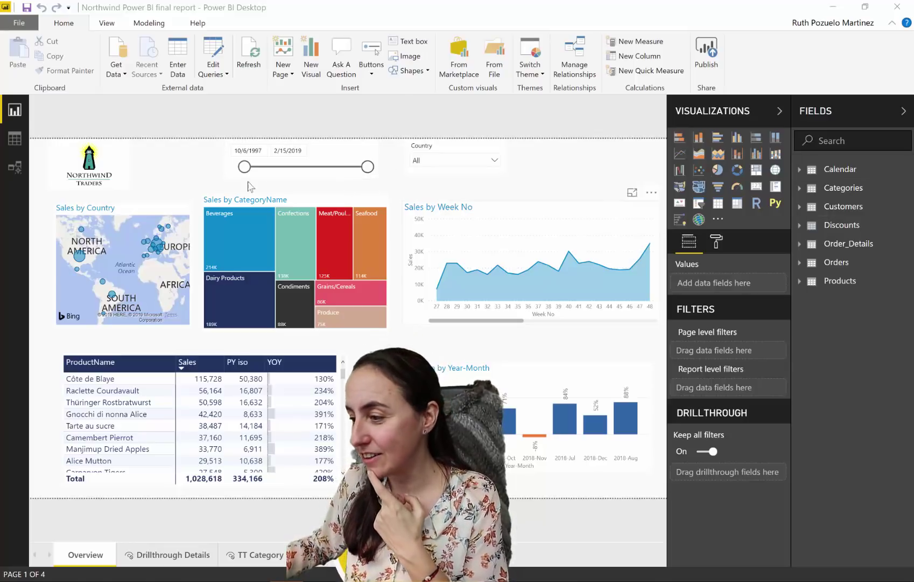
Switch to the model view and expand the Calendar table in the Fields pane to list its columns
left_click(15, 167)
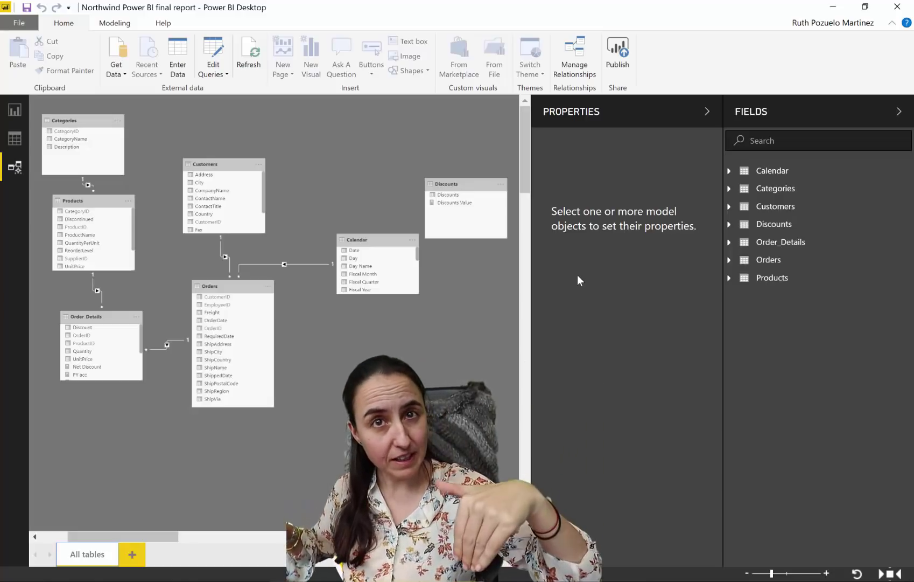
left_click(803, 176)
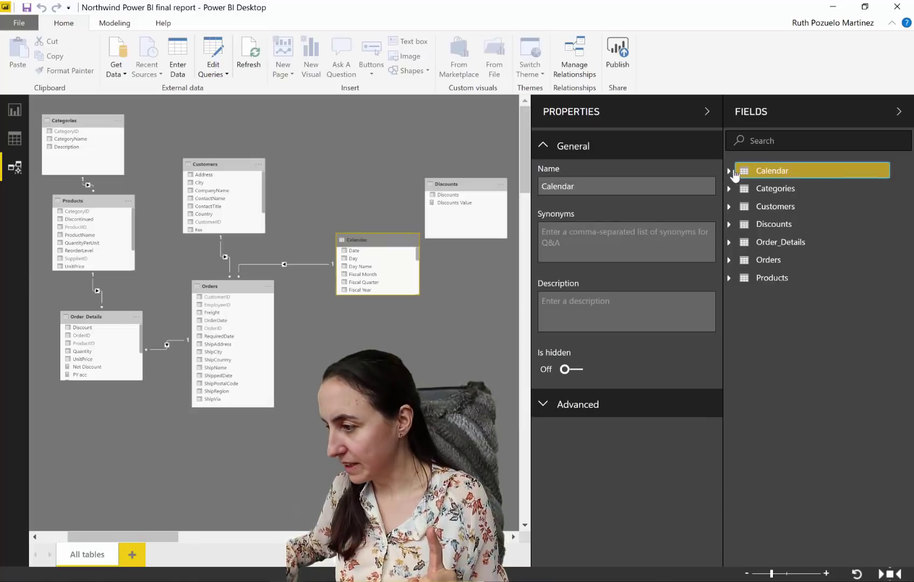
left_click(730, 171)
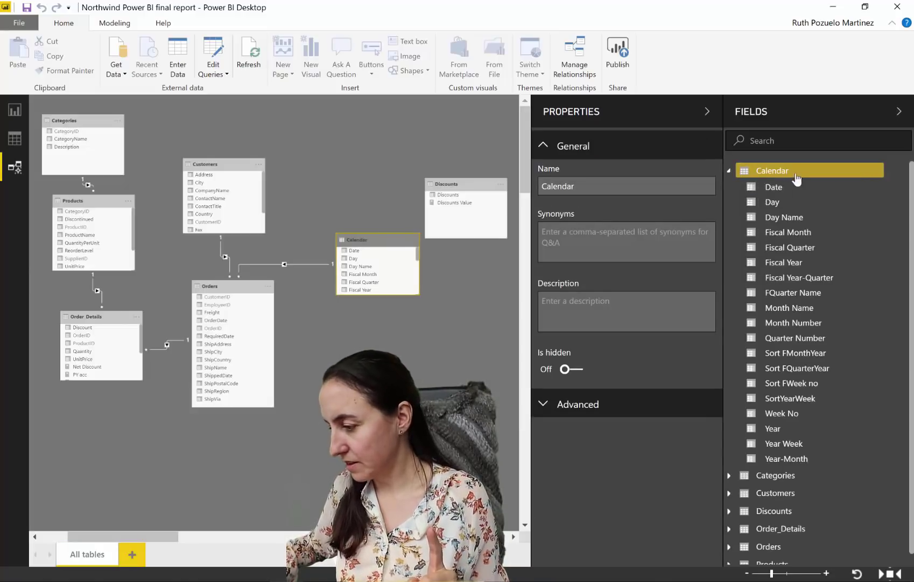
Hide the Sort FMonthYear, Sort FQuarterYear, Sort FWeek no and SortYearWeek columns, then select Quarter Number
left_click(791, 353)
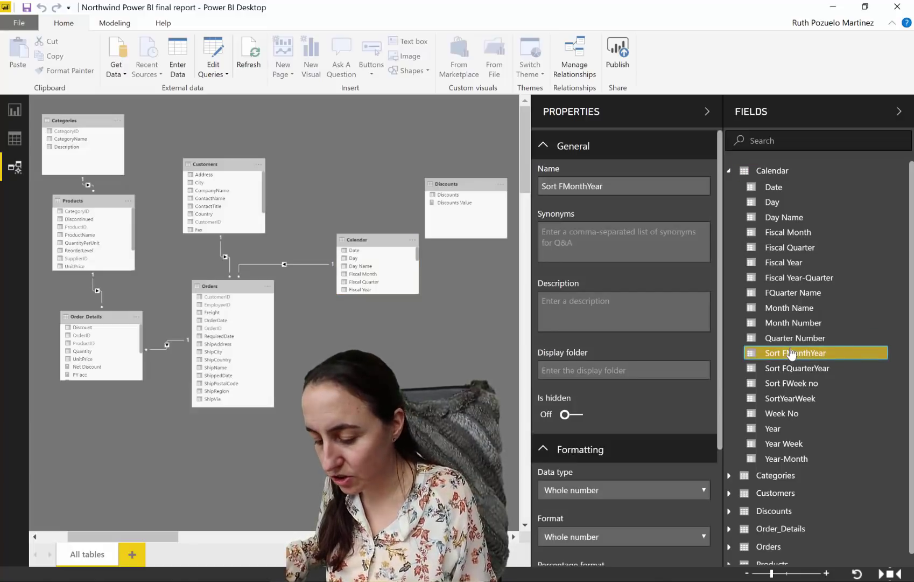
left_click(794, 368, "ctrl")
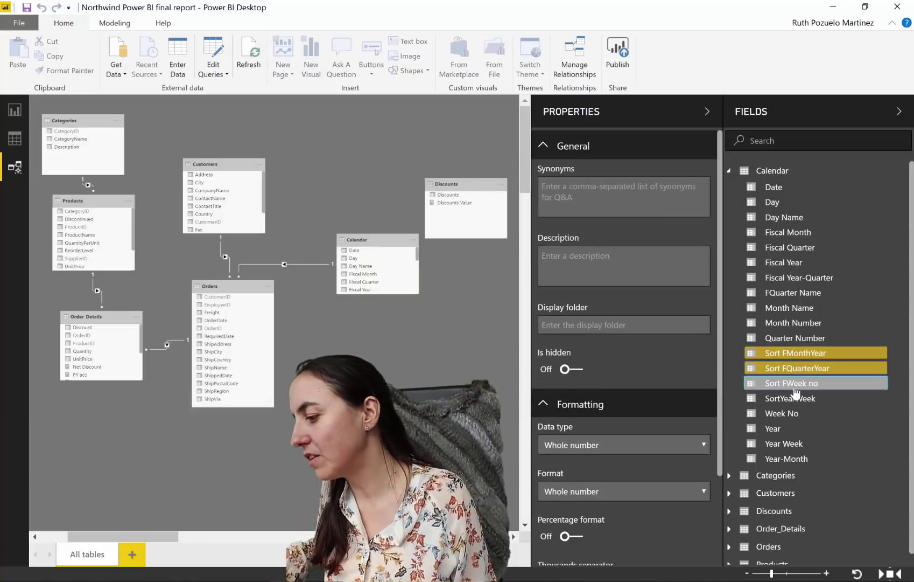
left_click(795, 385, "ctrl")
left_click(791, 399, "ctrl")
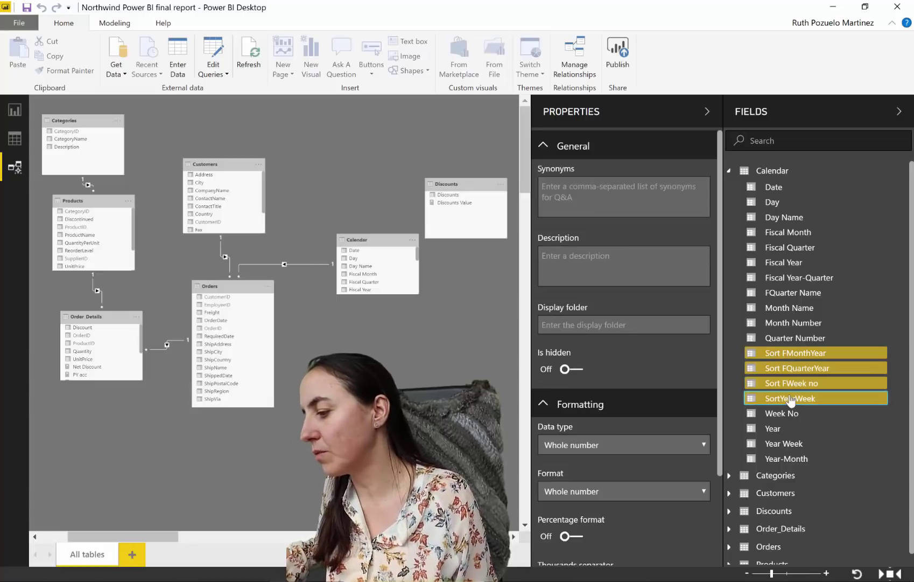
left_click(569, 371)
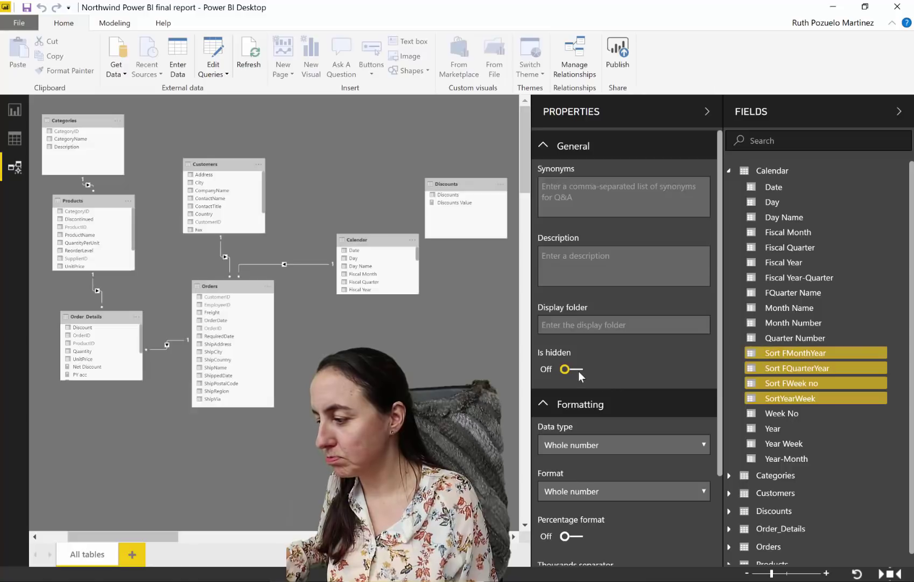
left_click(564, 371)
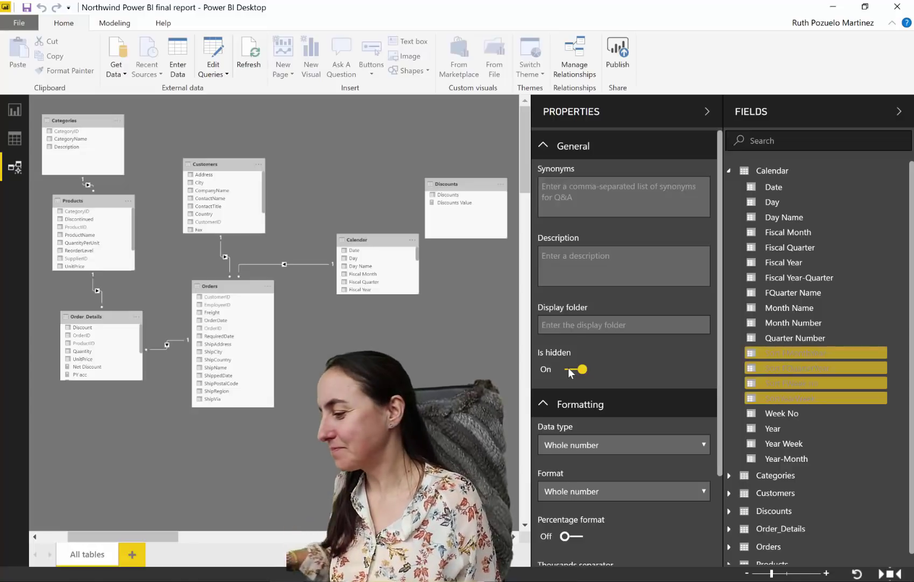
left_click(816, 340)
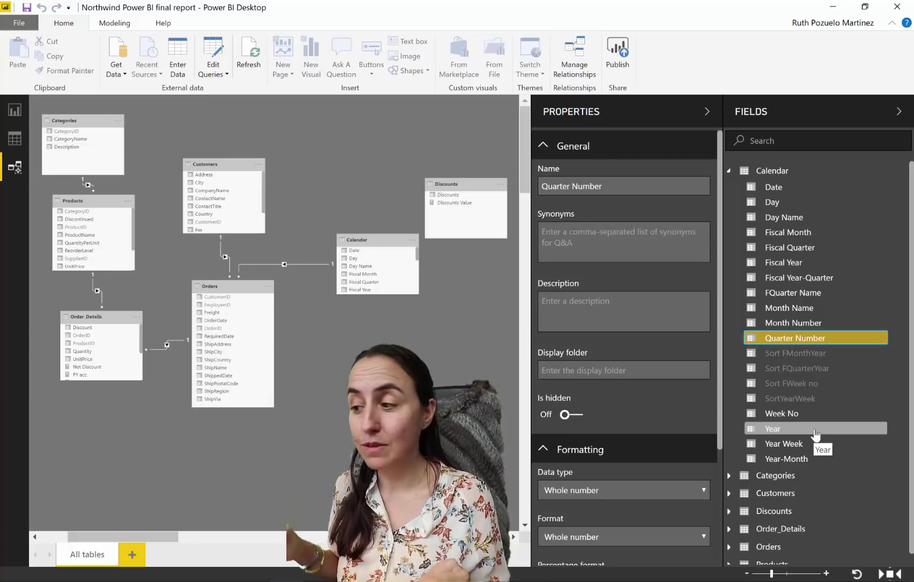
Expand Quarter Number's Advanced properties to see its sort-by column and Summarize by None
left_click(835, 203)
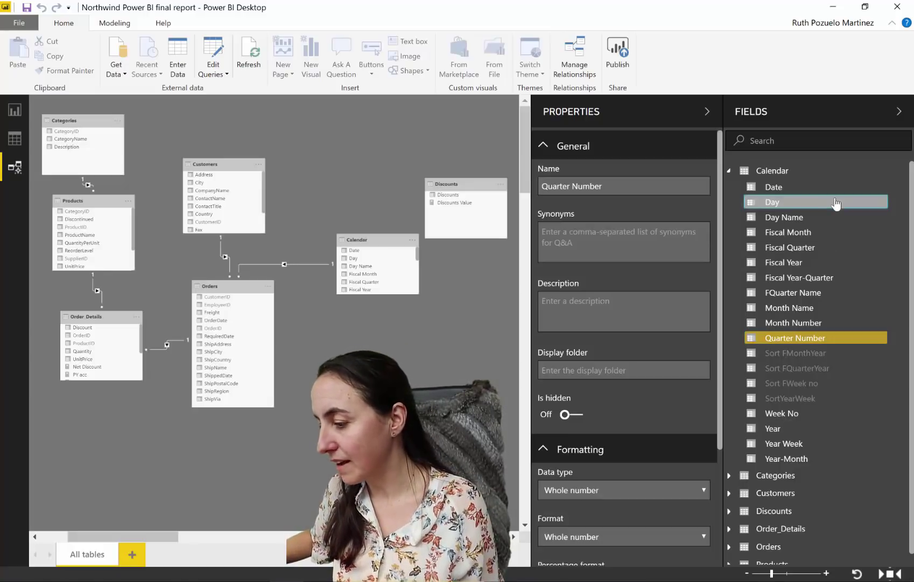
scroll(677, 358, "down", 3)
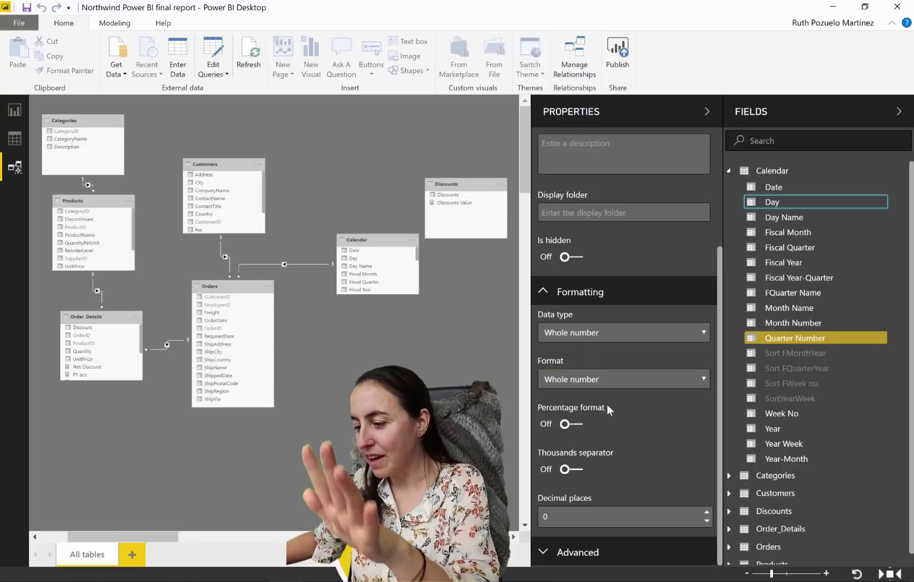
left_click(544, 549)
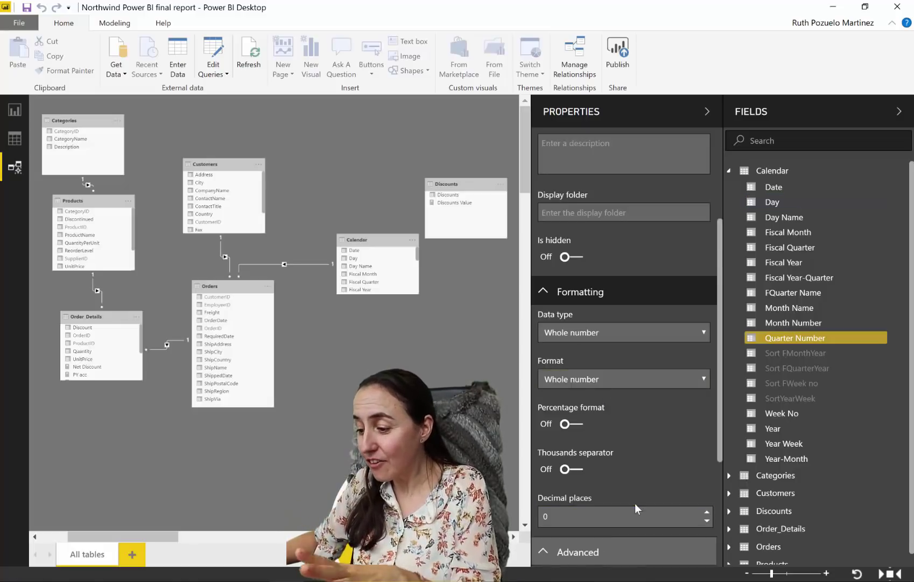
scroll(636, 502, "down", 3)
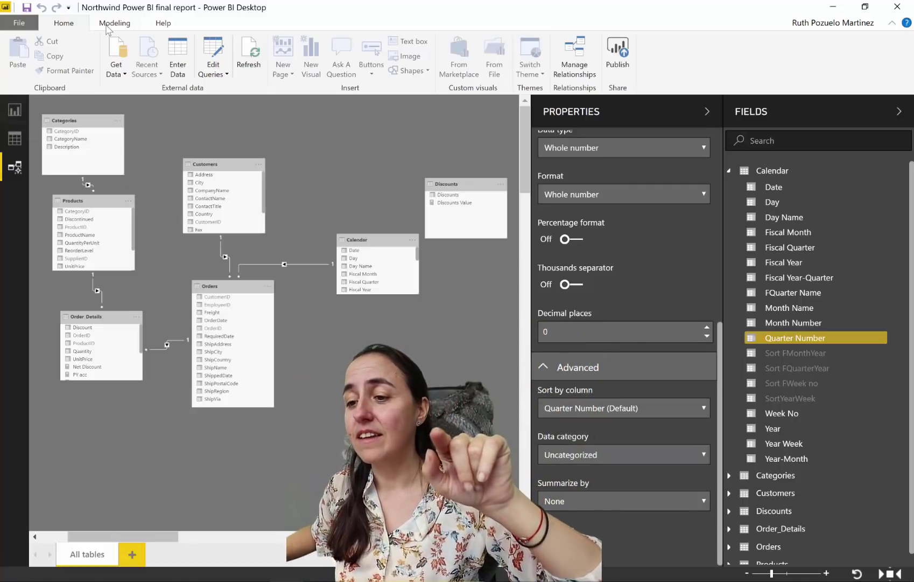
scroll(71, 86, "down", 1)
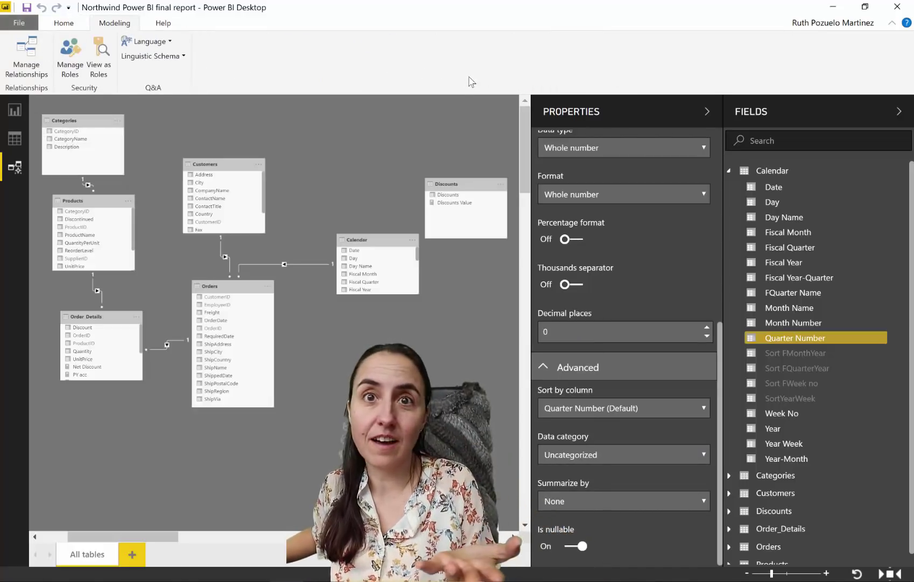
left_click(13, 111)
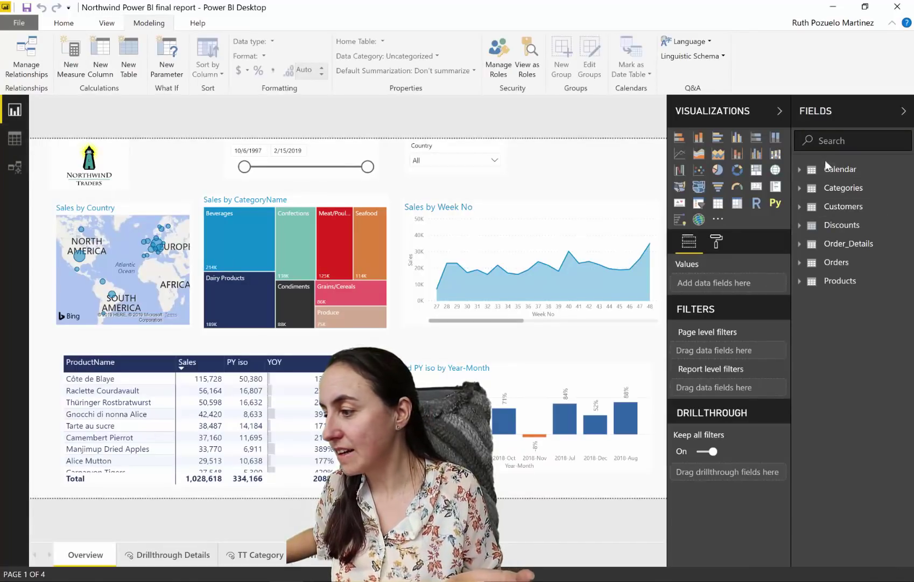
left_click(21, 139)
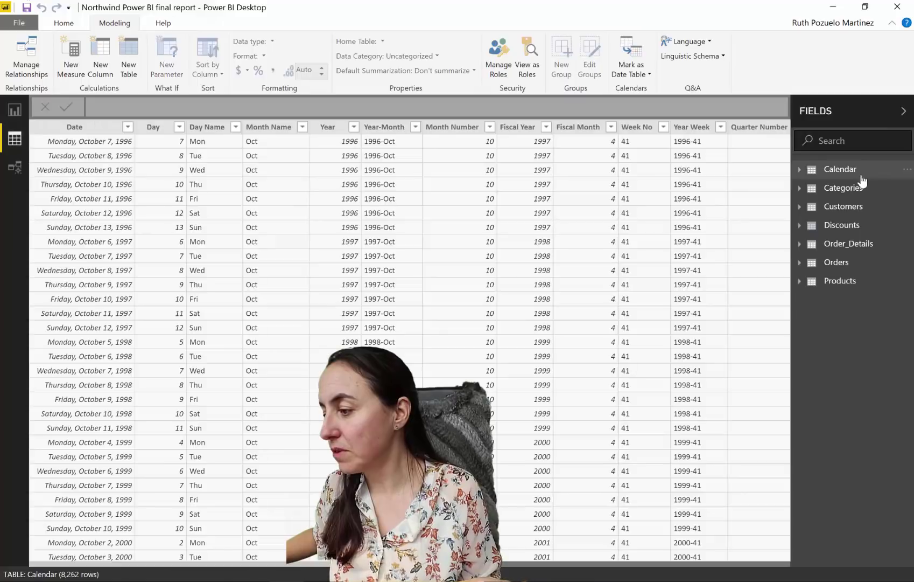
left_click(839, 173)
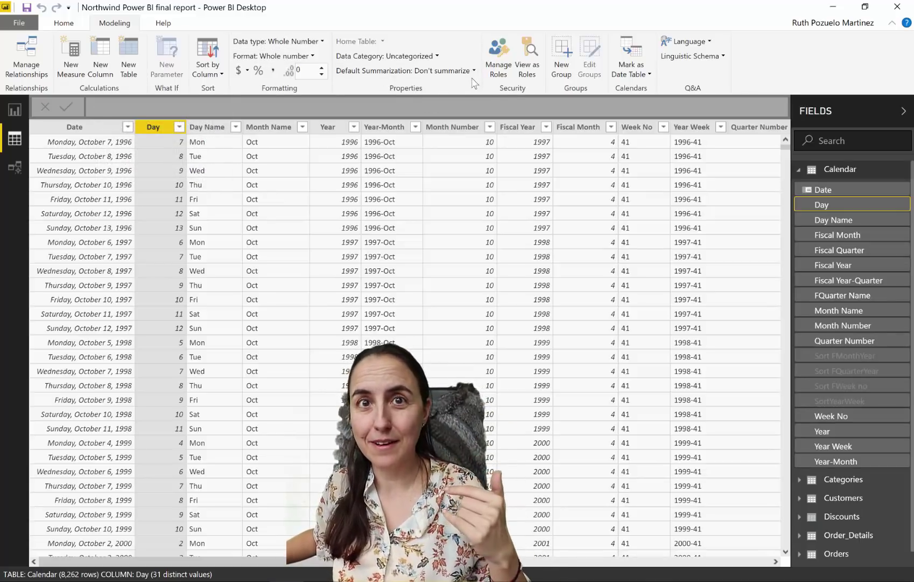
left_click(416, 71)
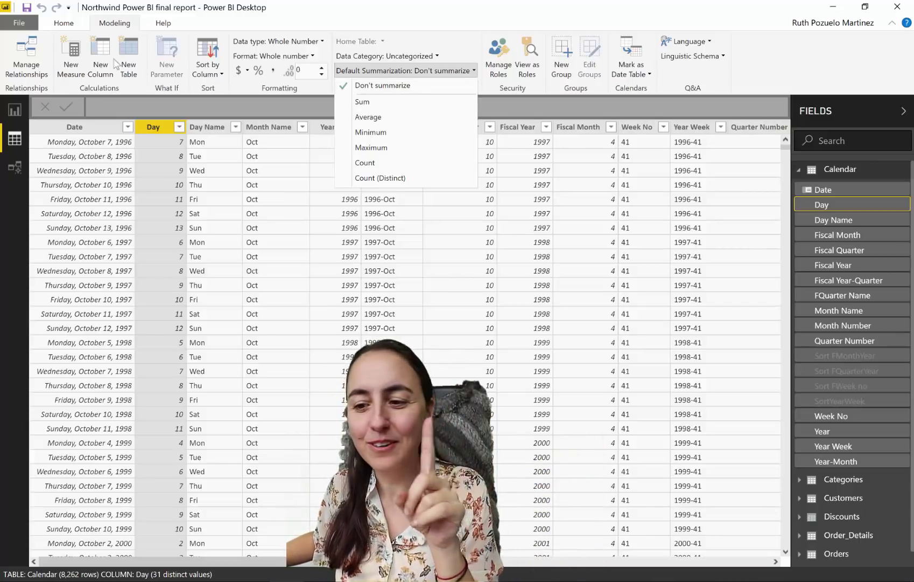
left_click(13, 167)
Set Summarize by to None for Day, Fiscal Month/Quarter/Year, Month Number, Quarter Number, Week No and Year
left_click(13, 167)
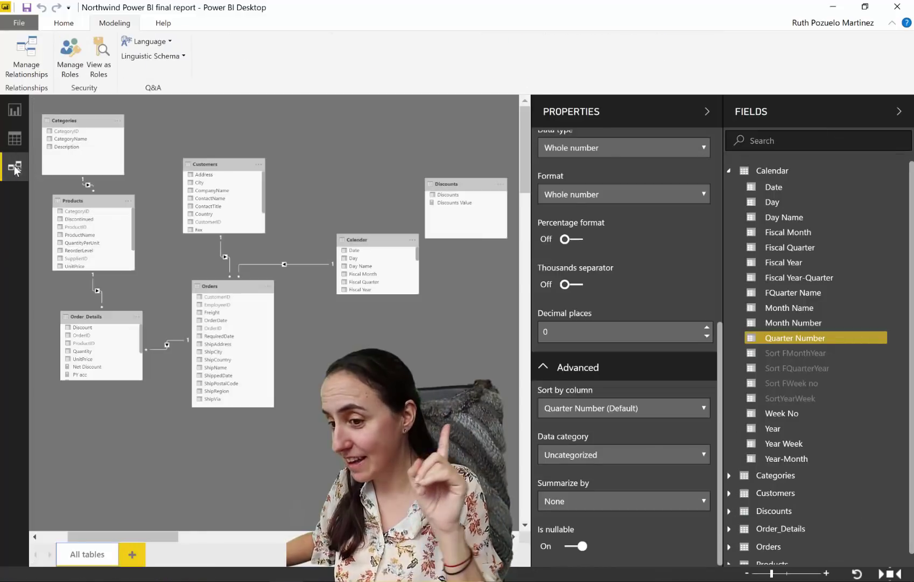
left_click(802, 203)
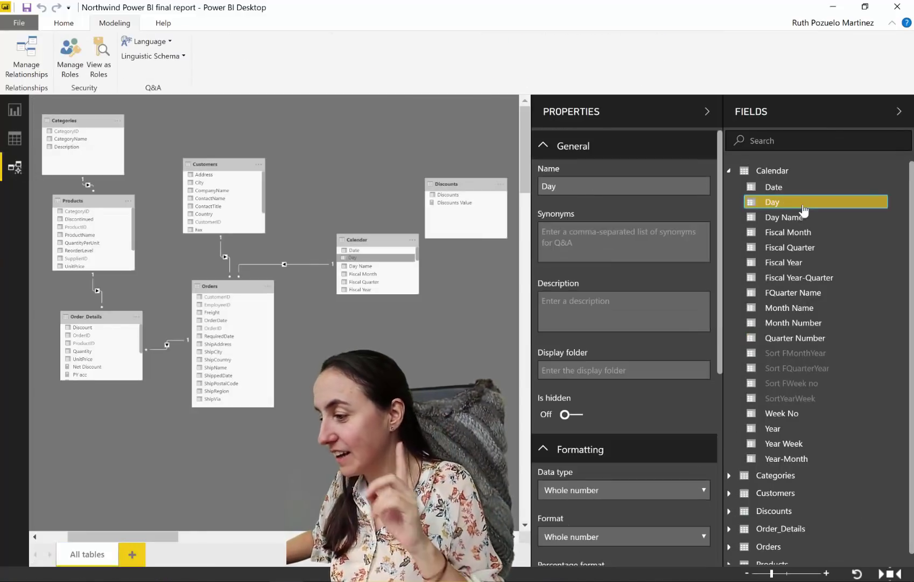
left_click(809, 234, "ctrl")
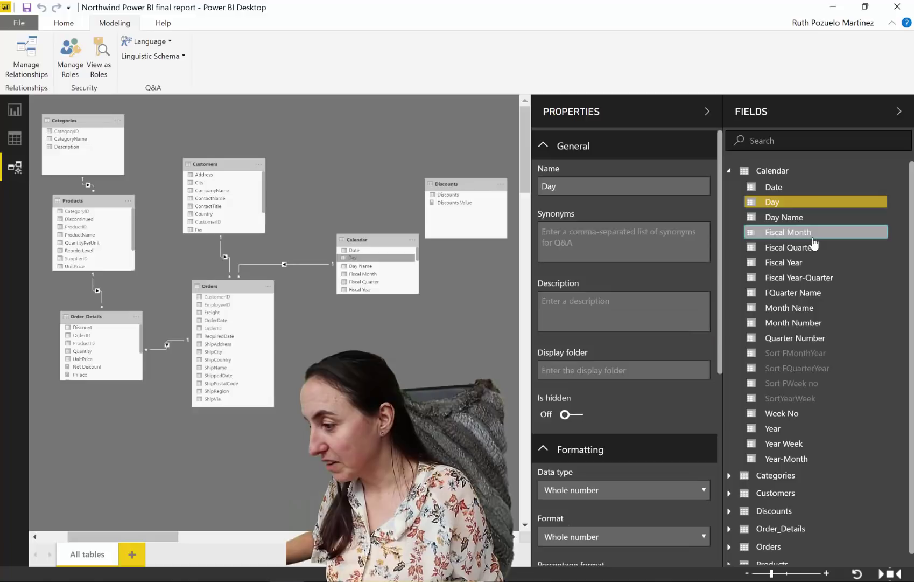
left_click(810, 249, "ctrl")
left_click(793, 263, "ctrl")
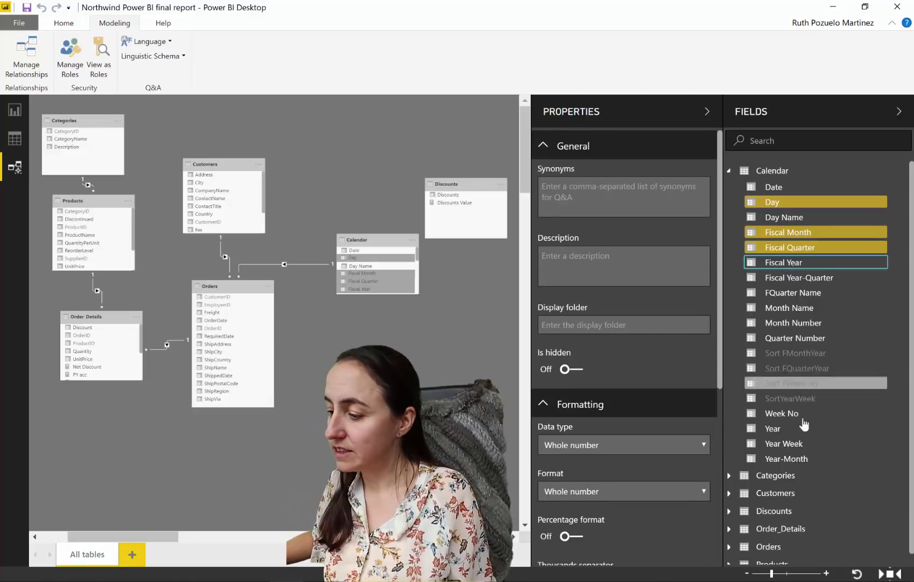
left_click(795, 415, "ctrl")
left_click(792, 428, "ctrl")
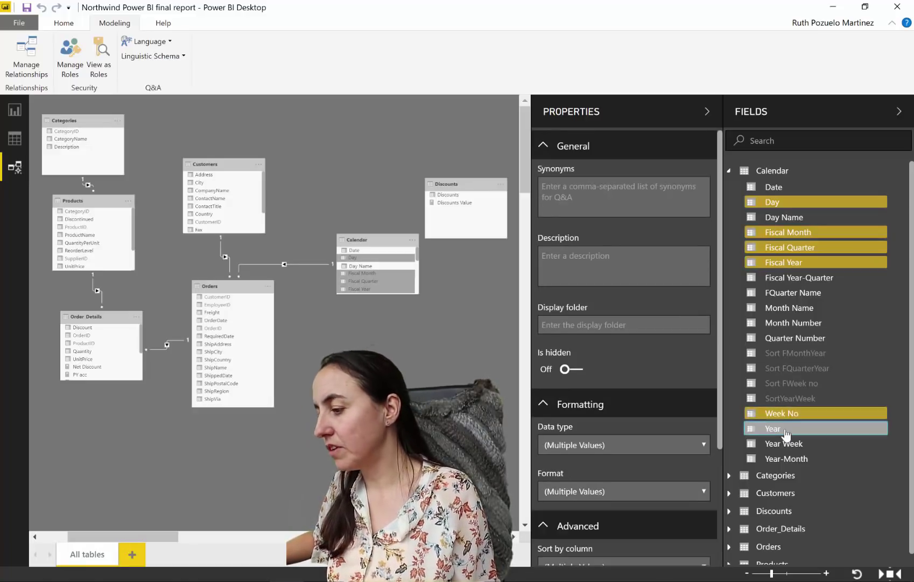
left_click(830, 324, "ctrl")
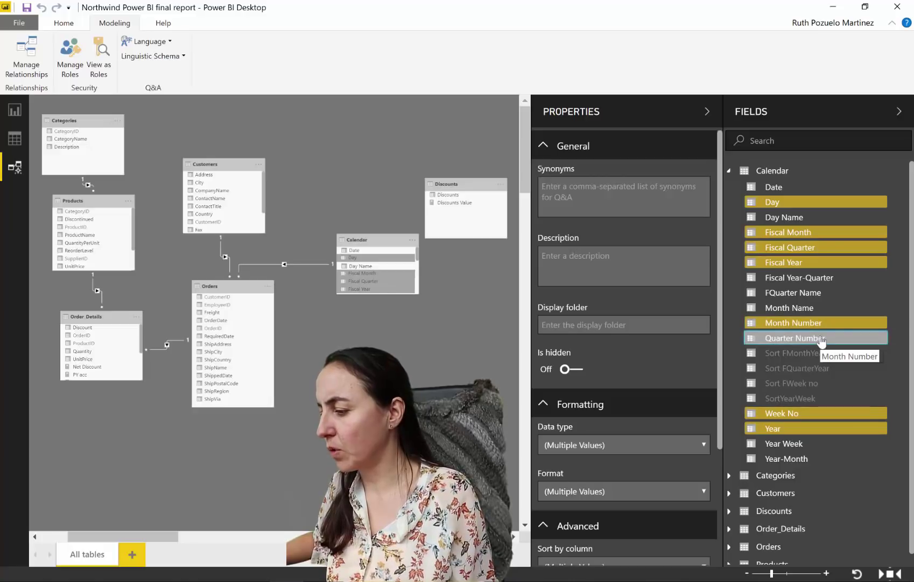
scroll(618, 416, "down", 3)
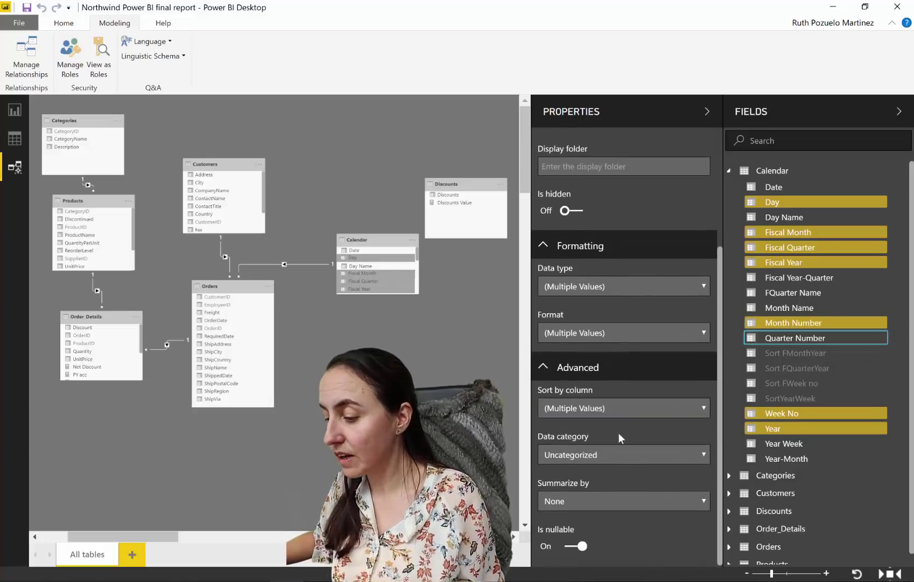
left_click(605, 501)
left_click(581, 352)
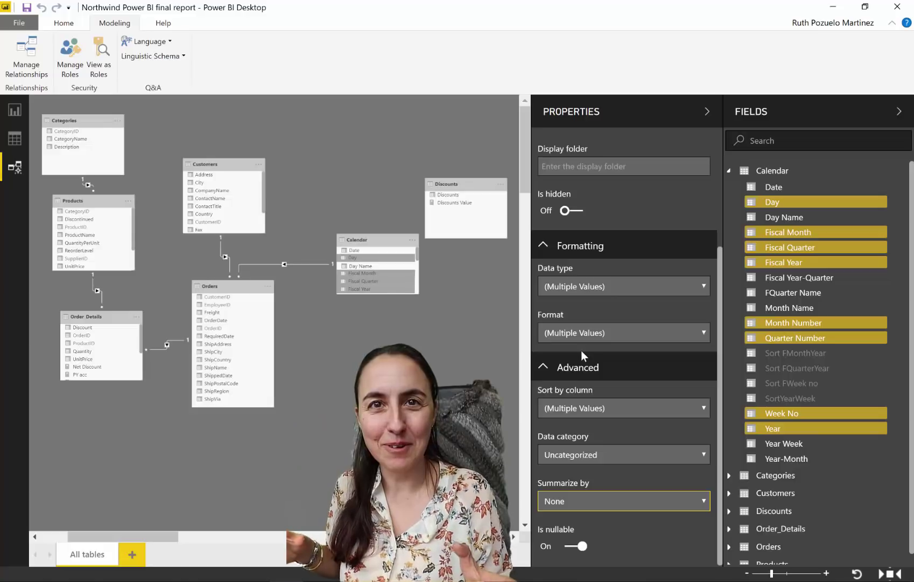
Group Fiscal Month, Fiscal Quarter, Fiscal Year, Fiscal Year-Quarter and FQuarter Name into a 'Fiscal' display folder
left_click(841, 322)
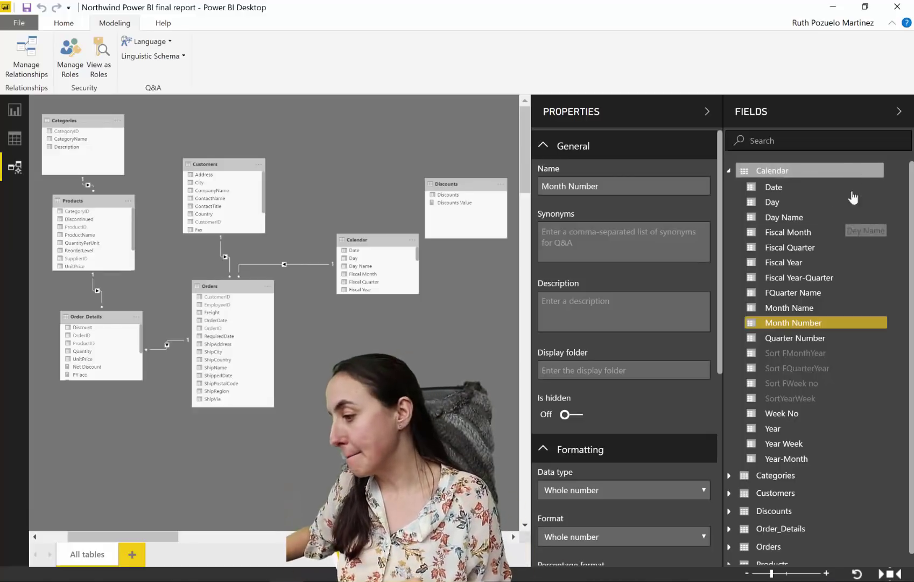
left_click(809, 232)
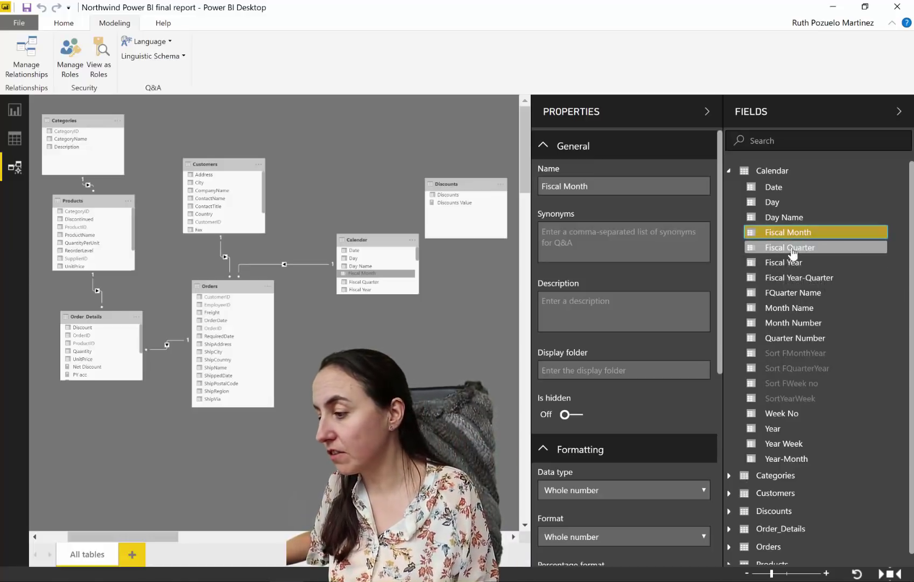
left_click(790, 248, "ctrl")
left_click(796, 262, "ctrl")
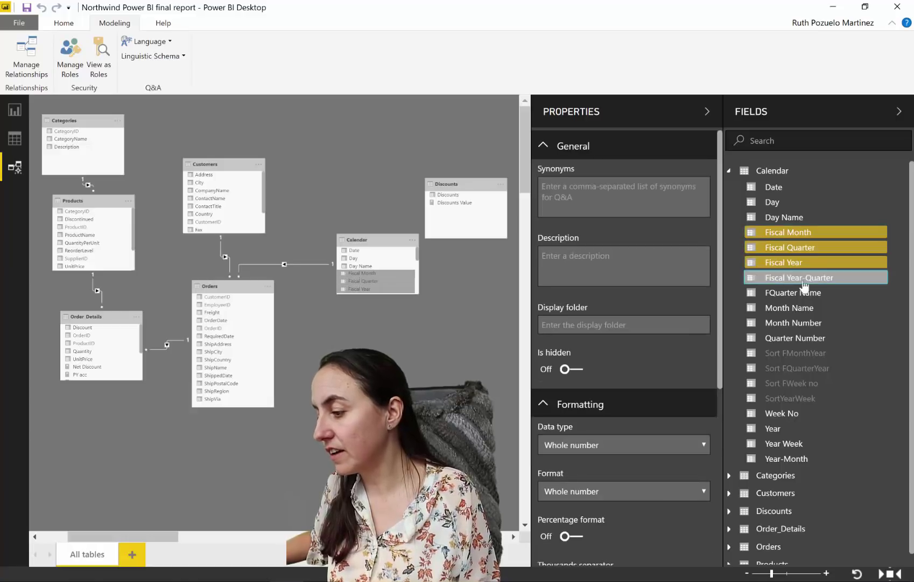
left_click(804, 277, "ctrl")
left_click(784, 292, "ctrl")
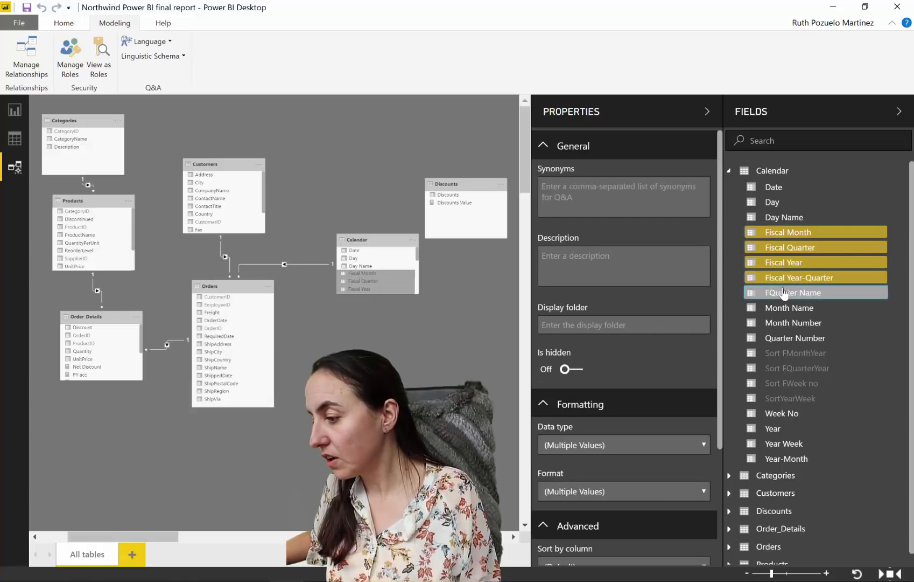
left_click(606, 322)
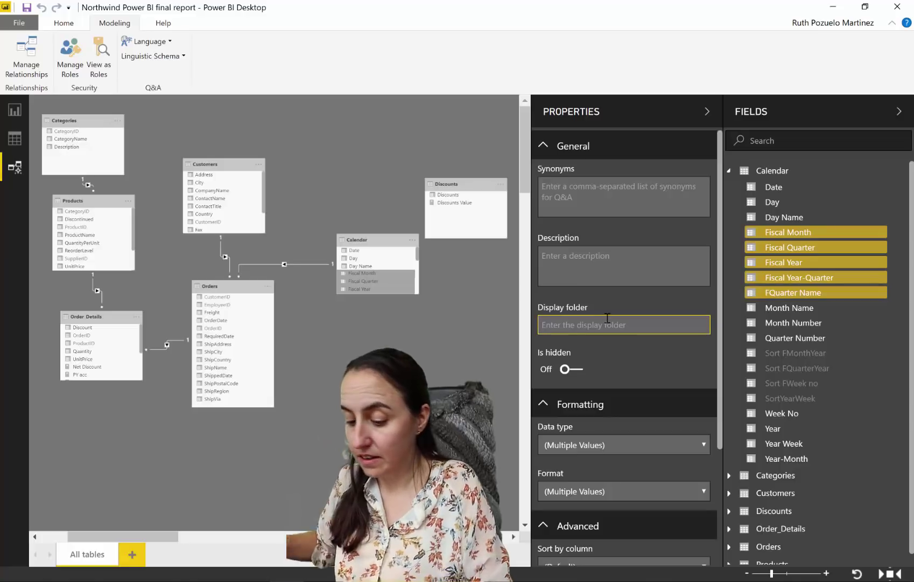
type("Fiscal")
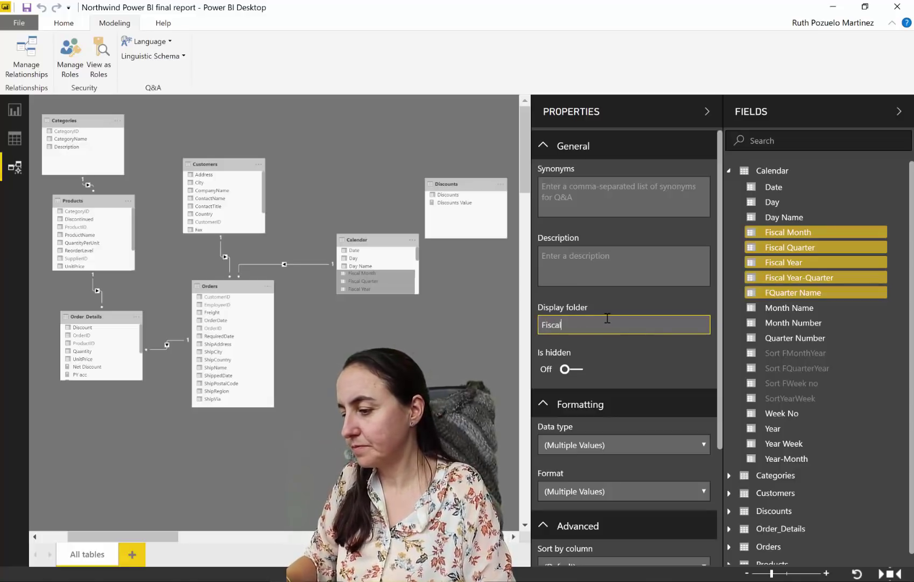
key("Return")
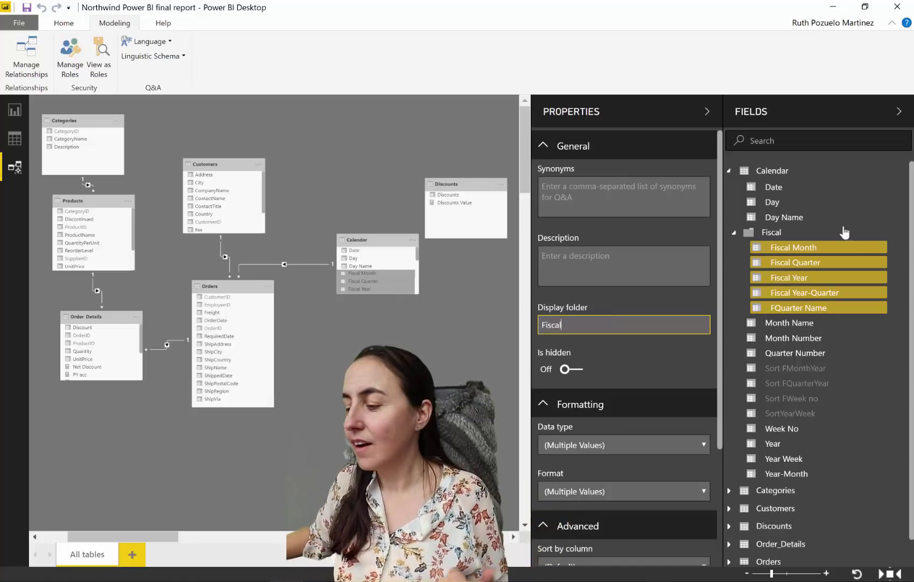
left_click(802, 218)
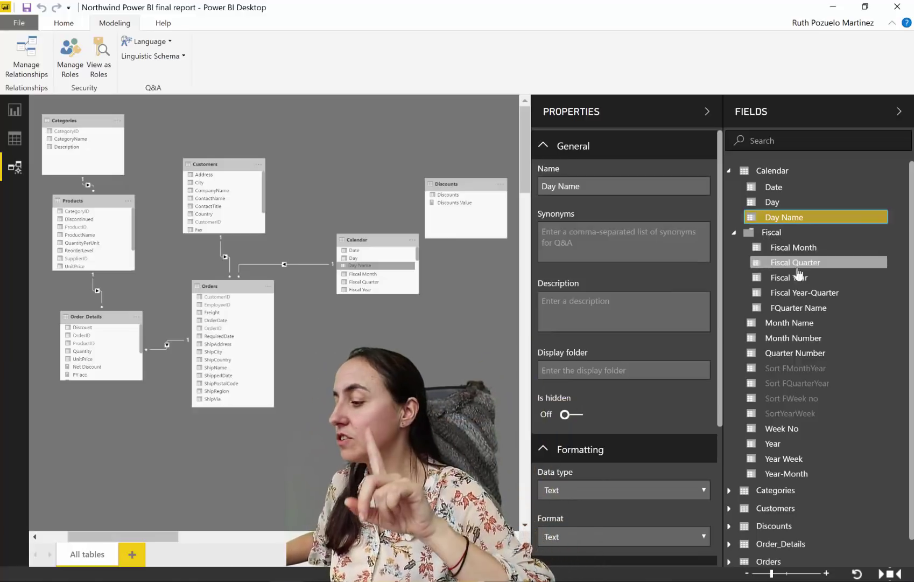
left_click(807, 310)
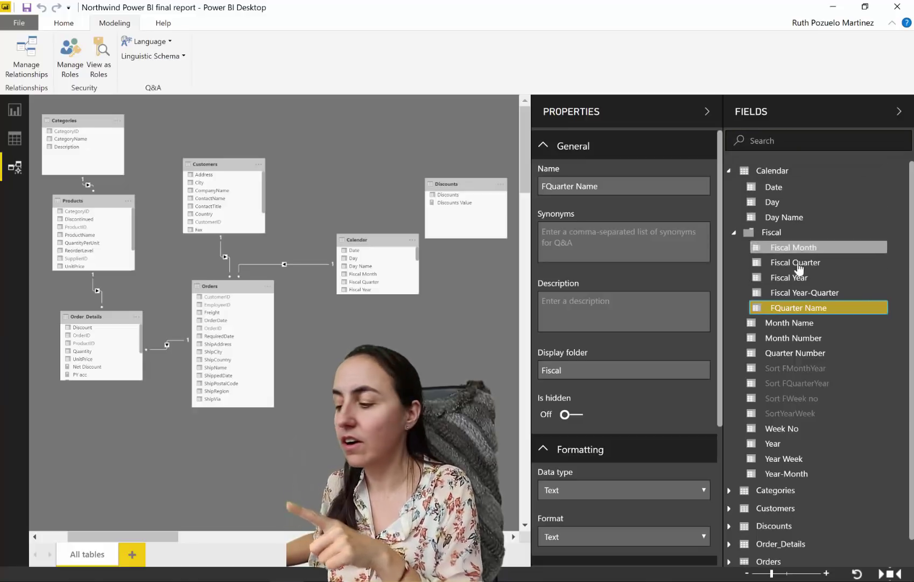
left_click(808, 217, "ctrl")
right_click(883, 218)
left_click(887, 223)
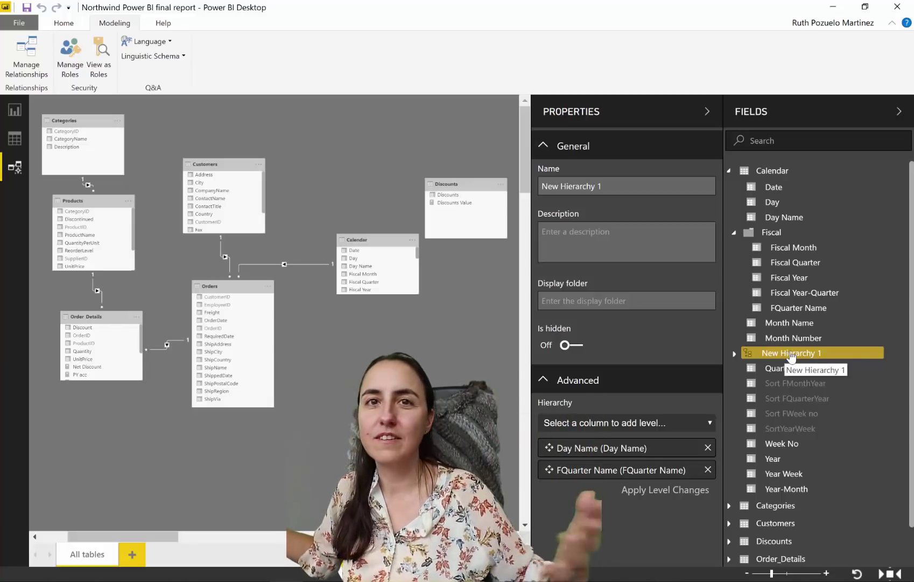
left_click(708, 470)
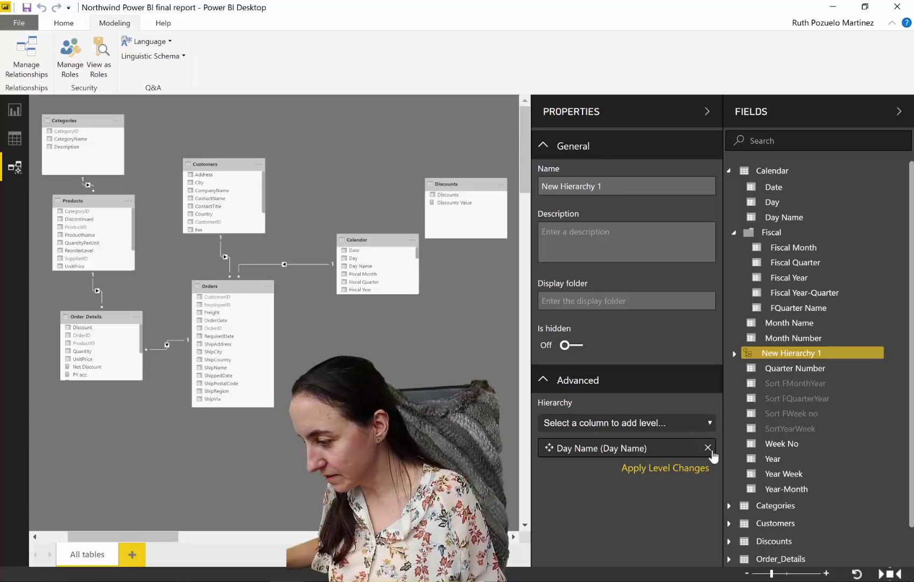
left_click(707, 448)
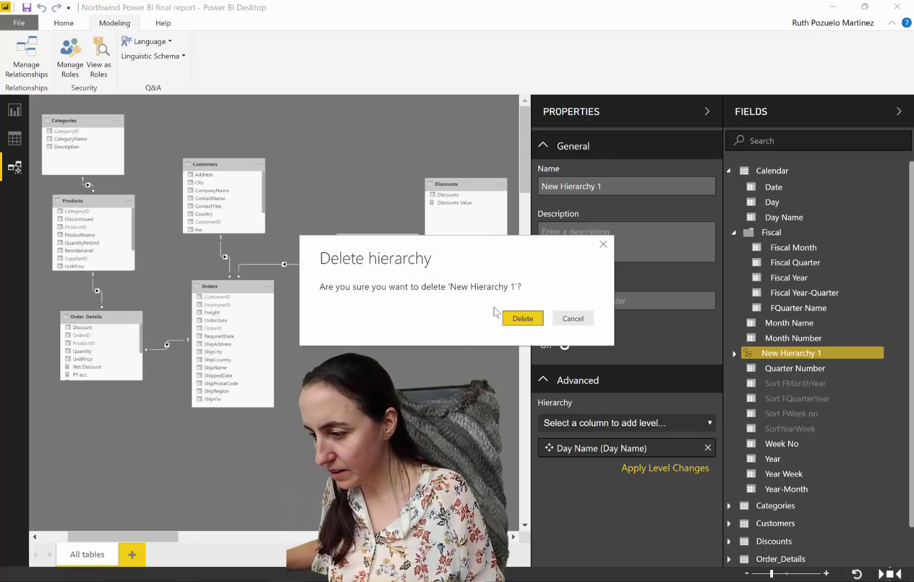
left_click(524, 317)
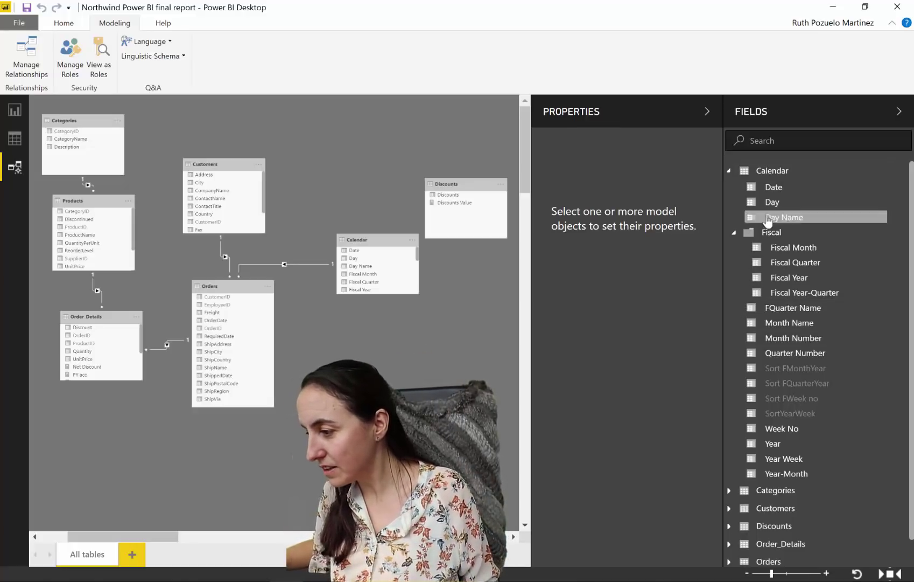
left_click_drag(778, 307, 779, 233)
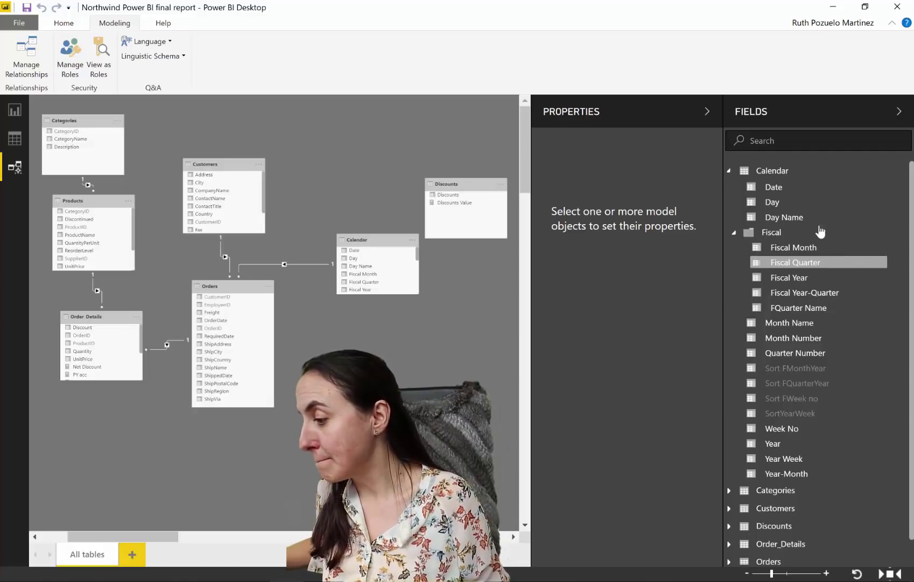
right_click(801, 202)
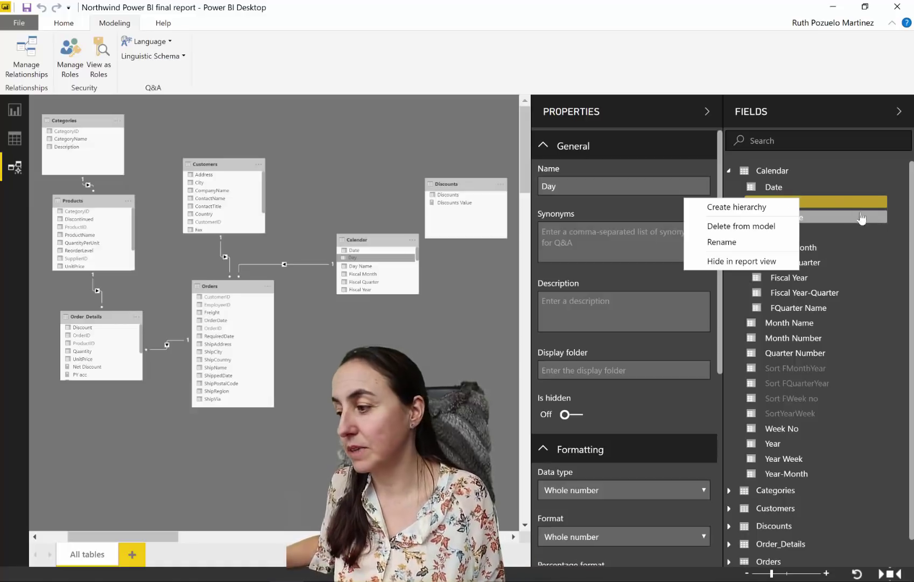
key("Escape")
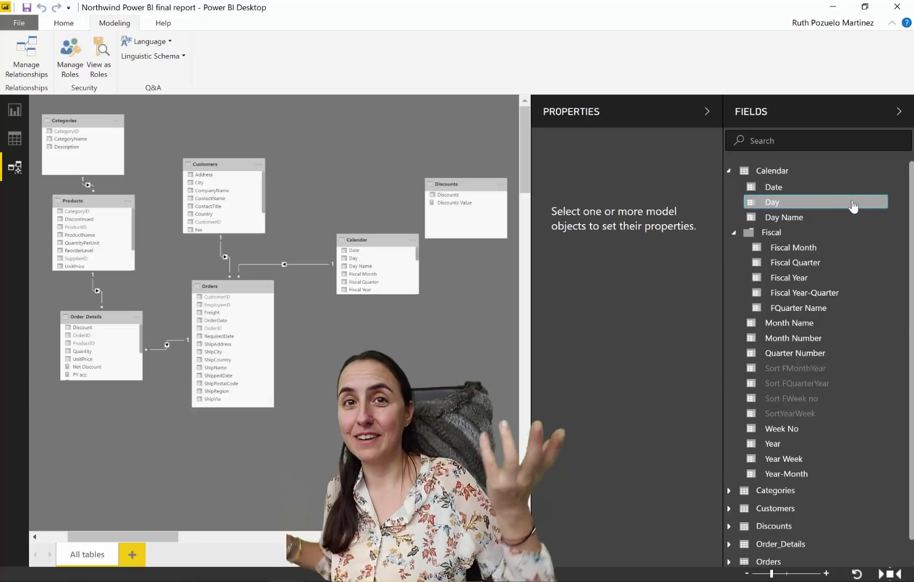
Clear the Date and Day column selection and create a new empty diagram layout, Layout 1
left_click(774, 186)
left_click(772, 202, "ctrl")
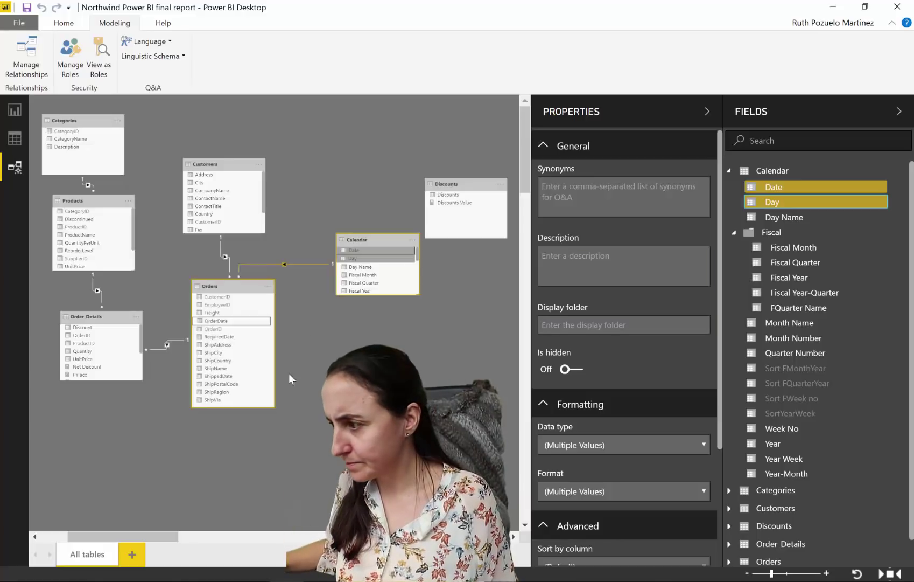
left_click(304, 427)
left_click(131, 554)
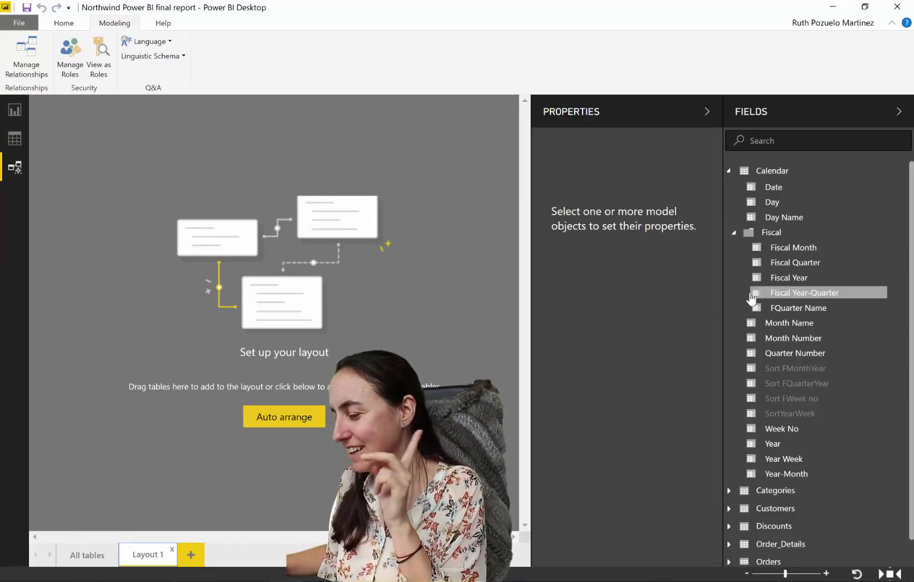
Drag Calendar, Orders and Categories onto Layout 1, placing Orders beside Calendar and Categories below
left_click_drag(743, 170, 401, 313)
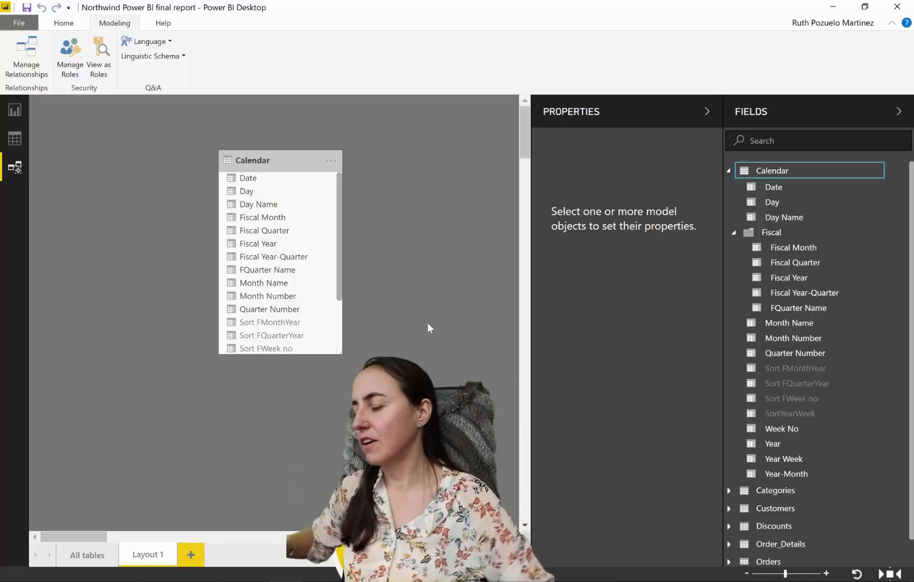
scroll(829, 425, "down", 1)
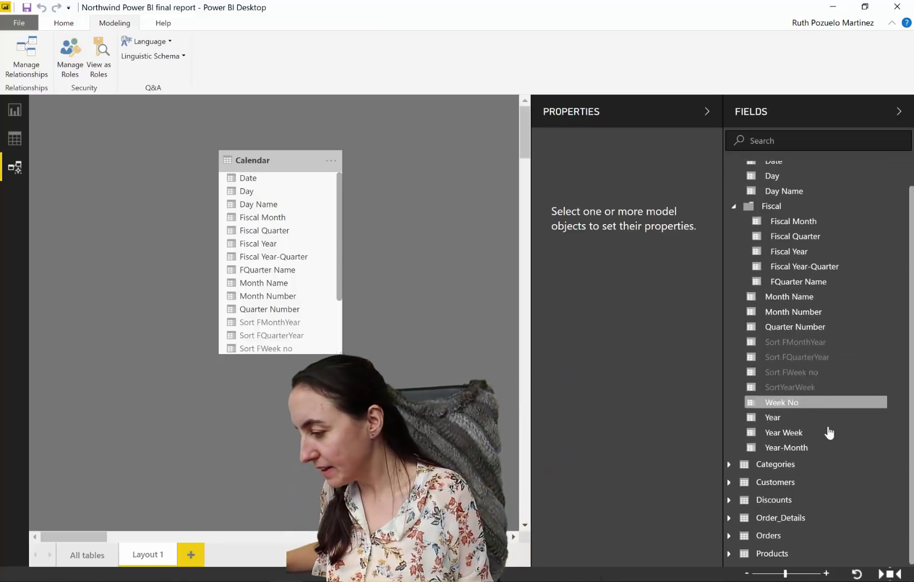
left_click_drag(801, 536, 248, 312)
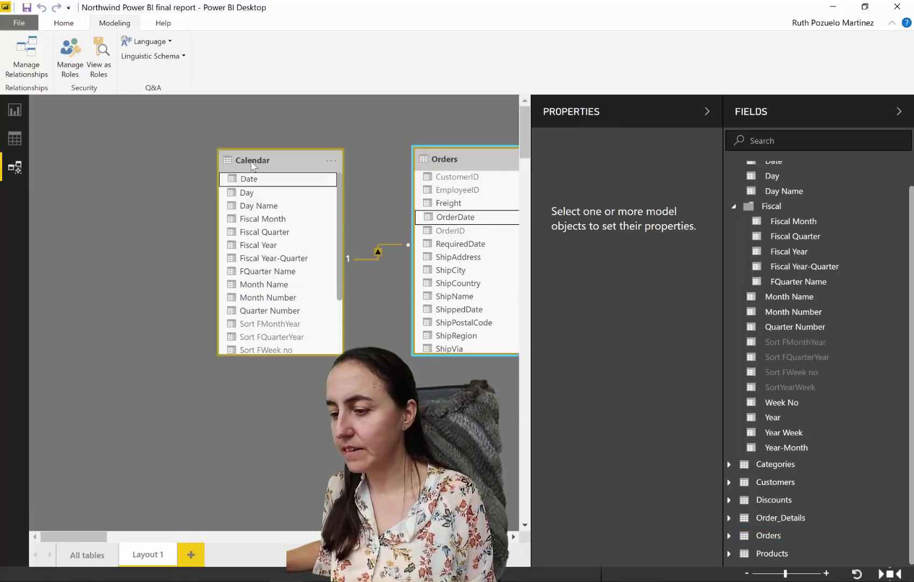
left_click_drag(493, 161, 412, 147)
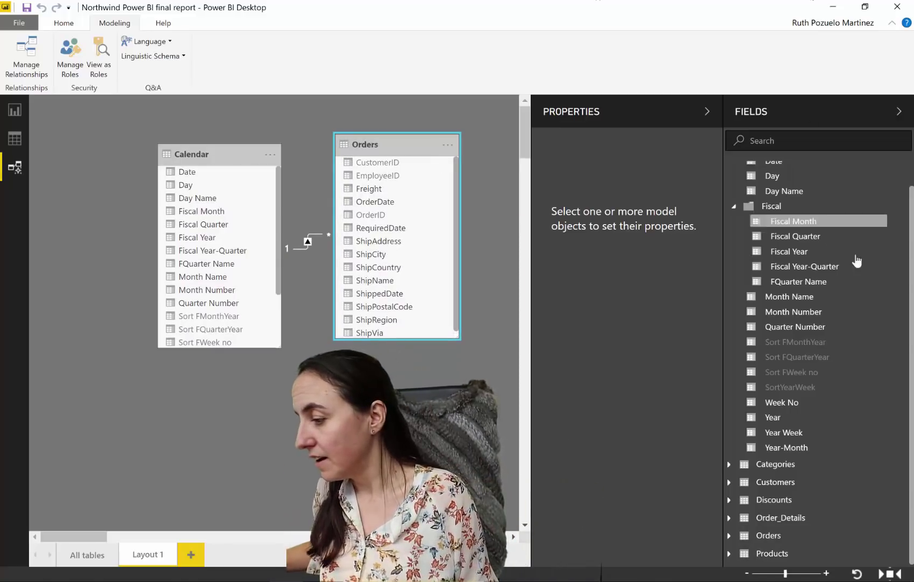
left_click_drag(775, 465, 109, 311)
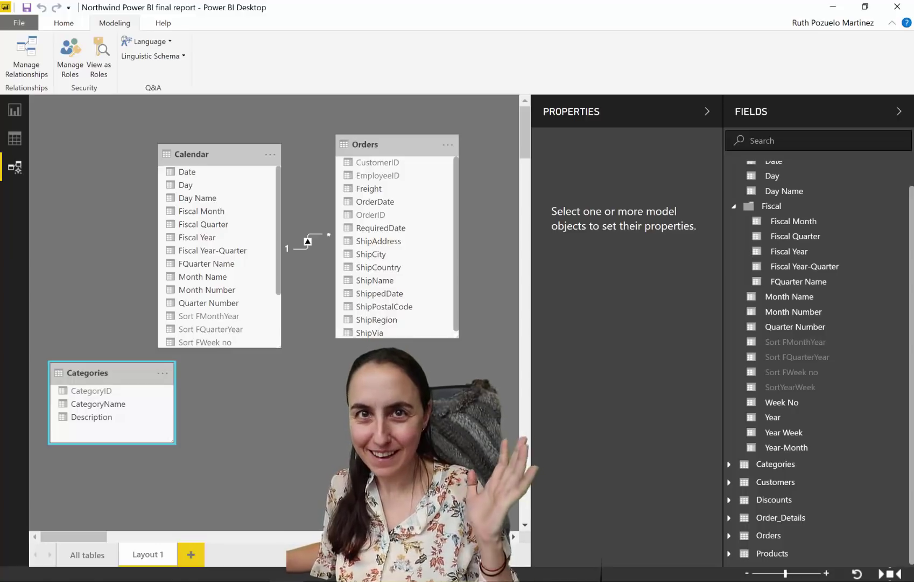
Remove the Categories table from the Layout 1 diagram only, keeping it in the model
right_click(155, 374)
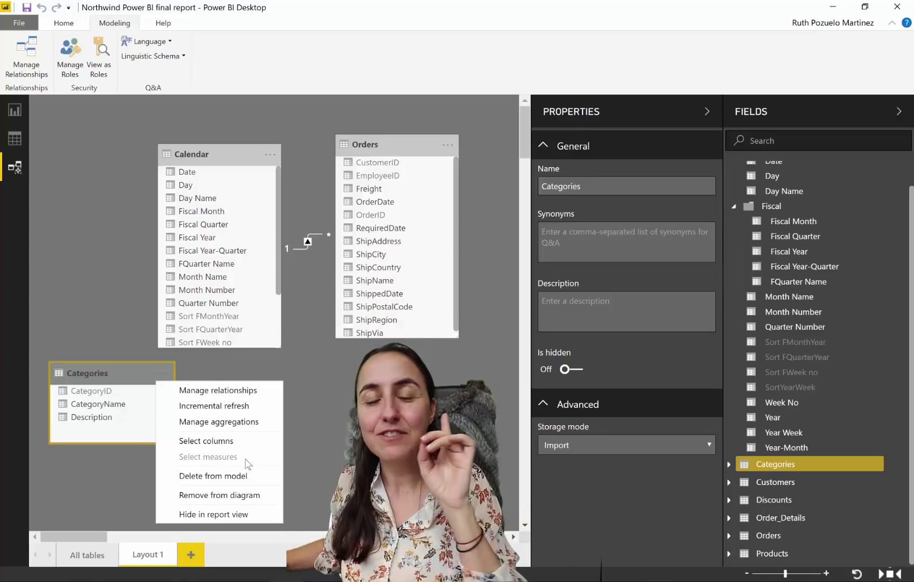
left_click(214, 496)
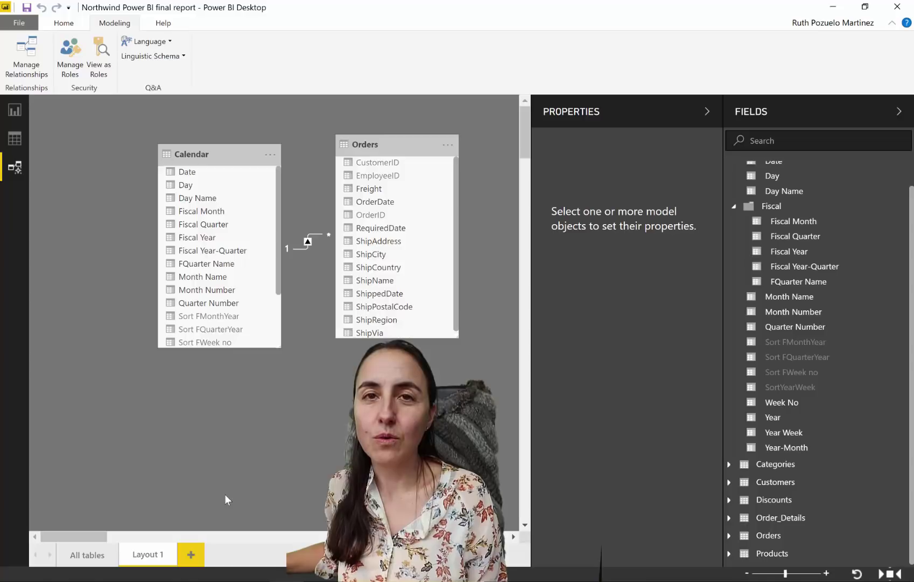
left_click(243, 158)
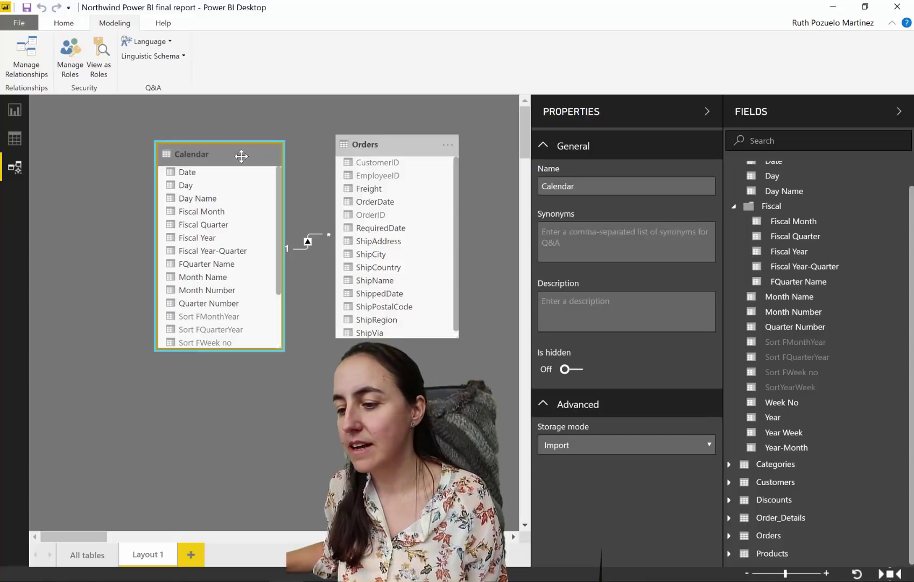
right_click(243, 158)
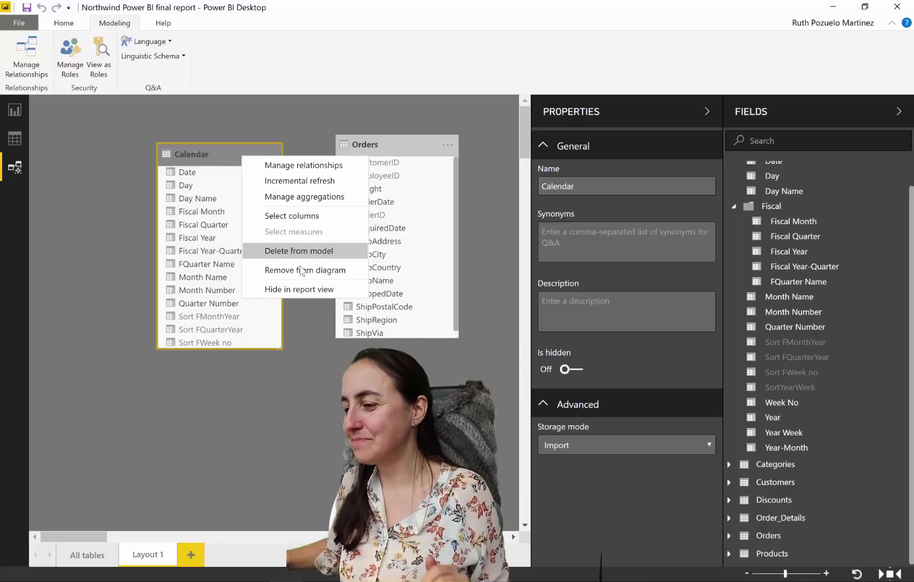
left_click(311, 487)
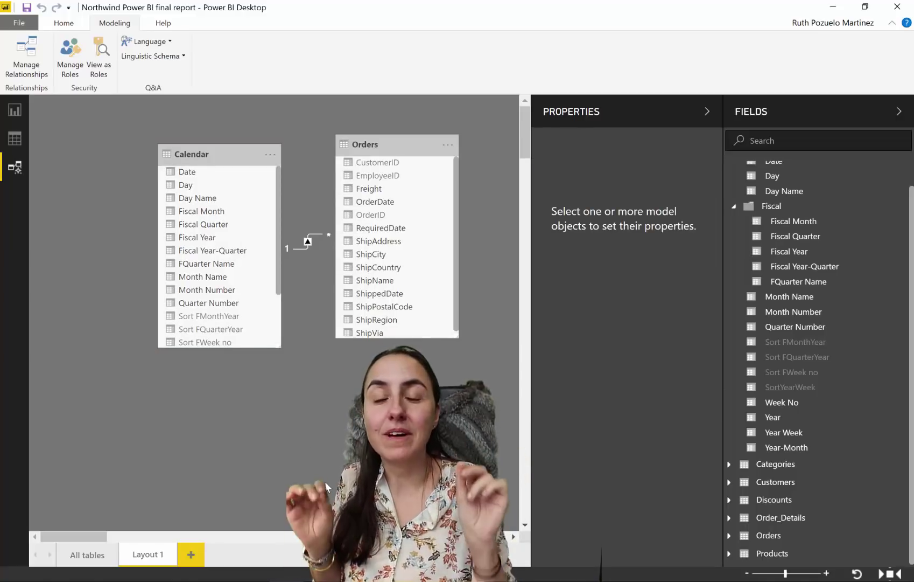